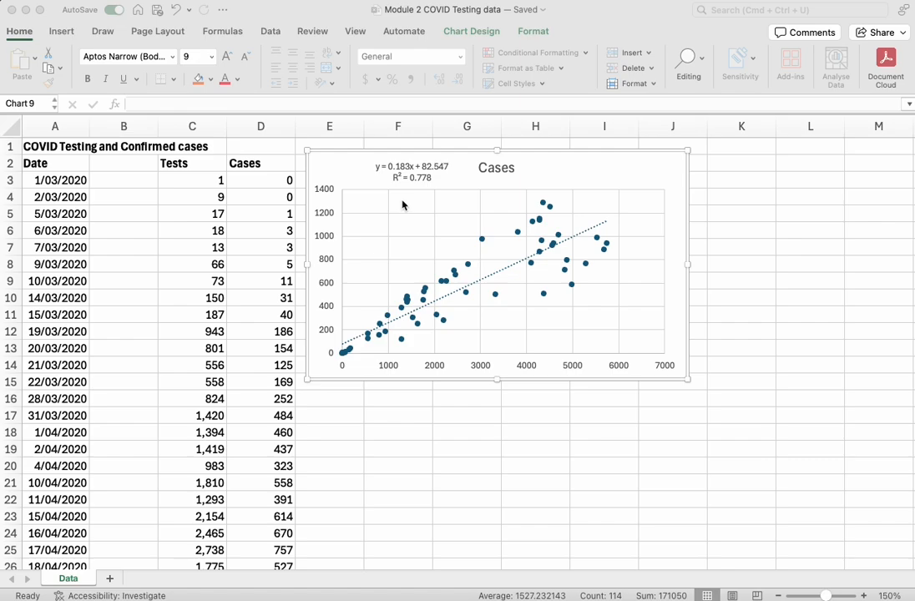
- Enable the Analysis ToolPak add-in
left_click(295, 17)
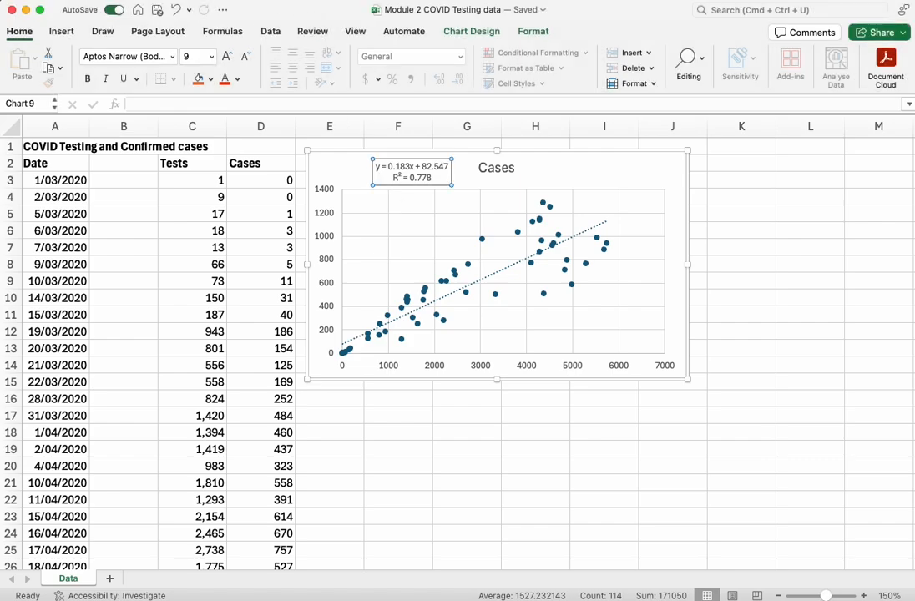
left_click(34, 0)
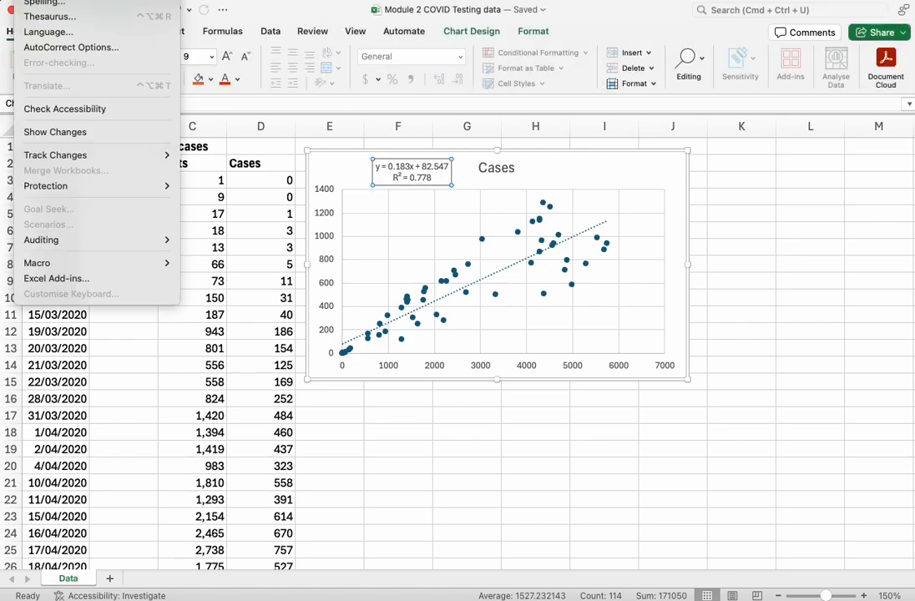
left_click(72, 280)
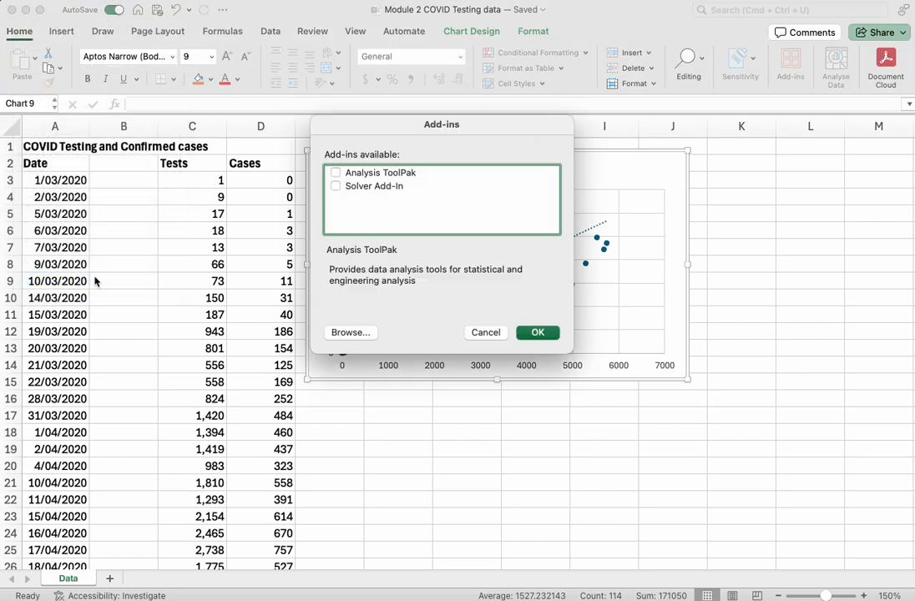
left_click(336, 174)
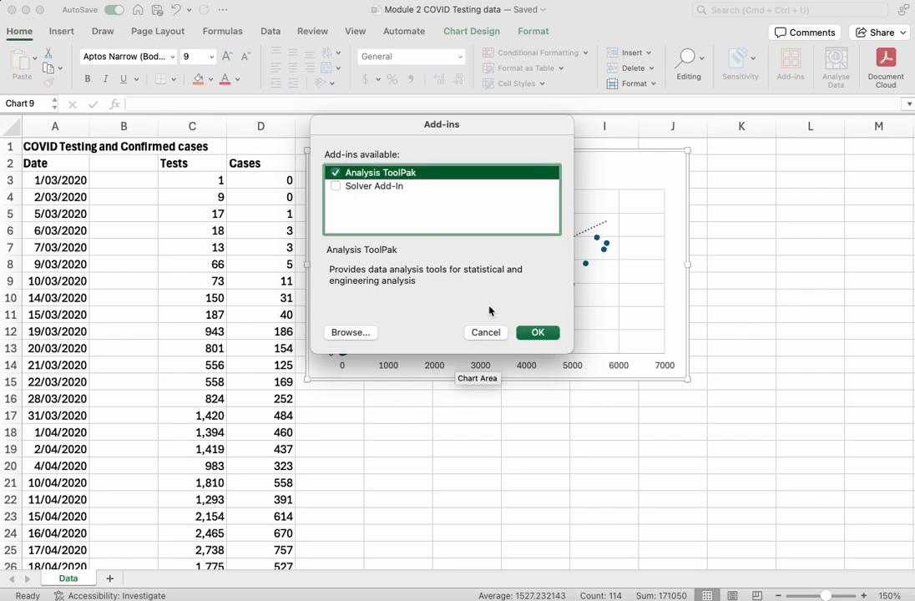
left_click(539, 333)
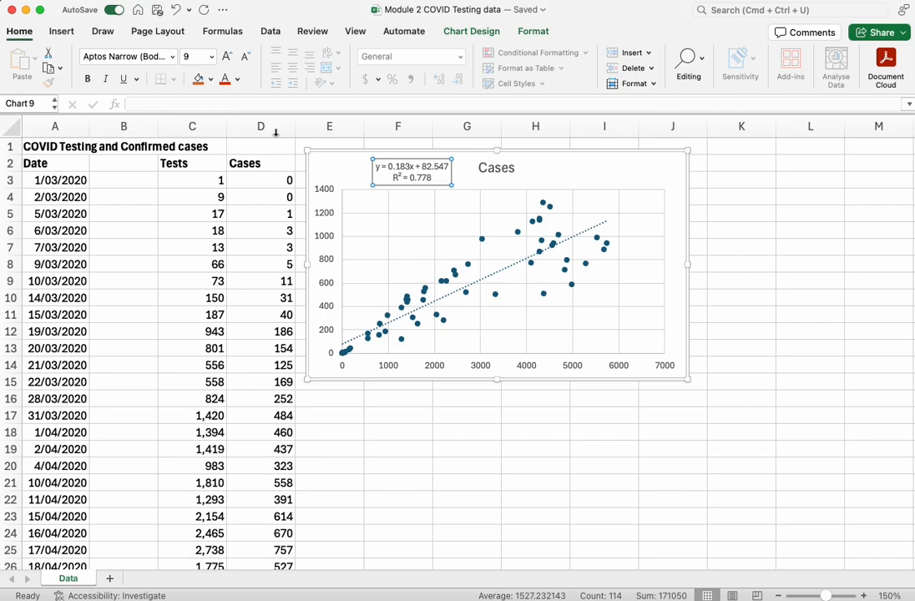
- Start a Regression analysis from the Data Analysis tools
left_click(272, 33)
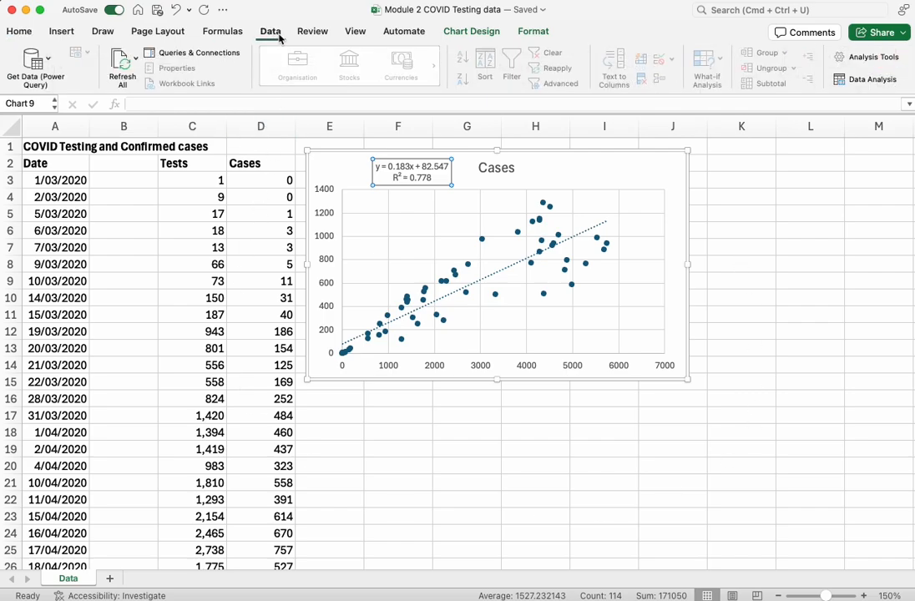
left_click(865, 80)
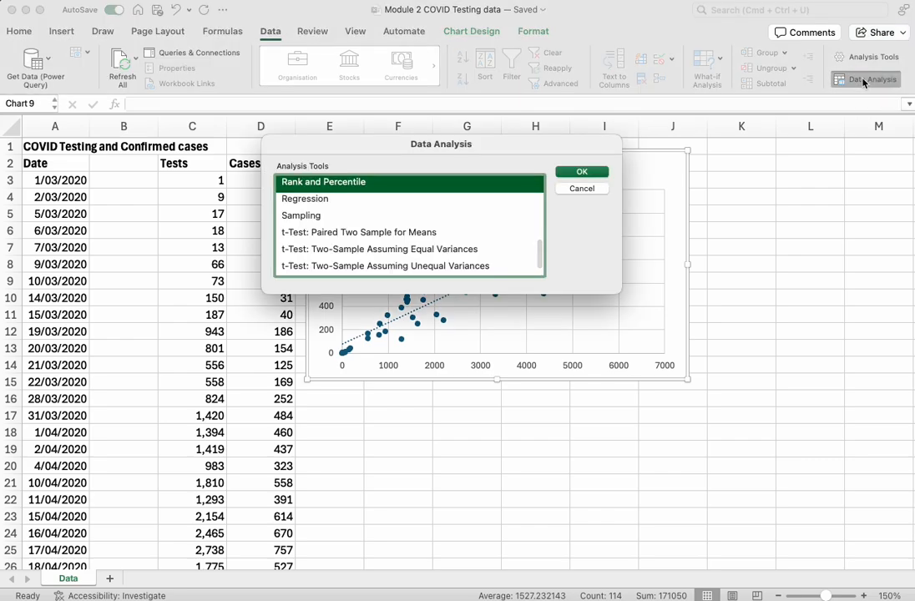
left_click(319, 201)
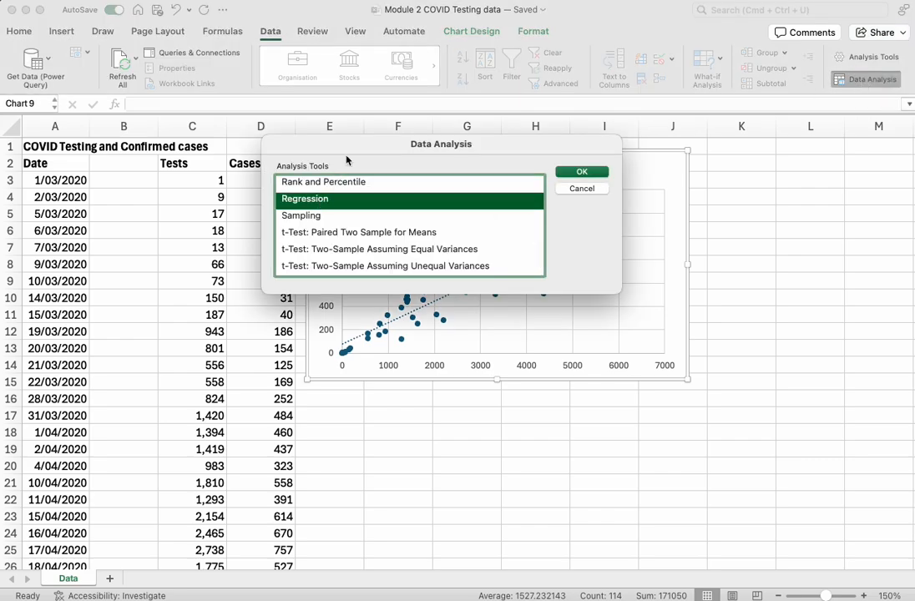
left_click(582, 172)
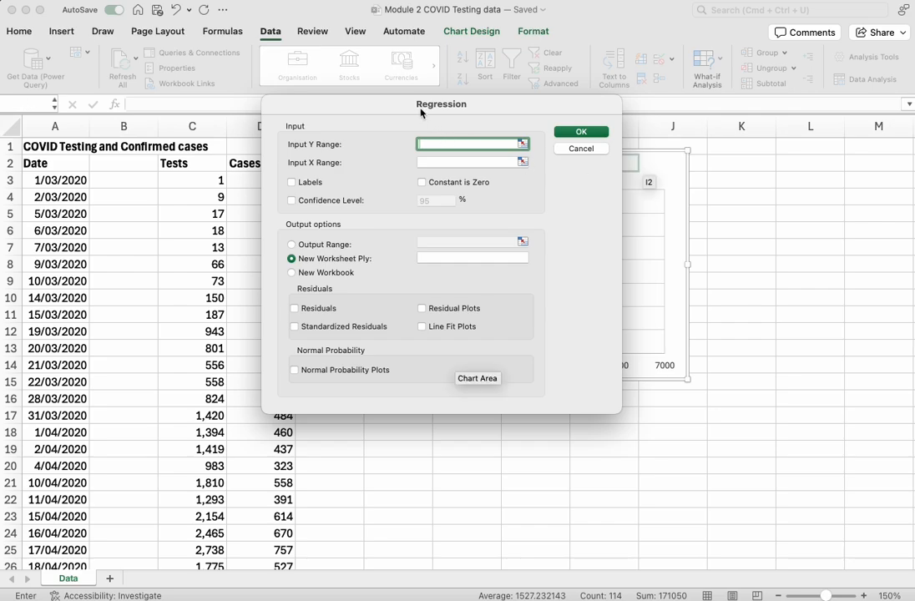
- Set the regression's Y range to the Cases values D3:D58 and its X range to the Tests values C3:C58
left_click_drag(420, 112, 470, 118)
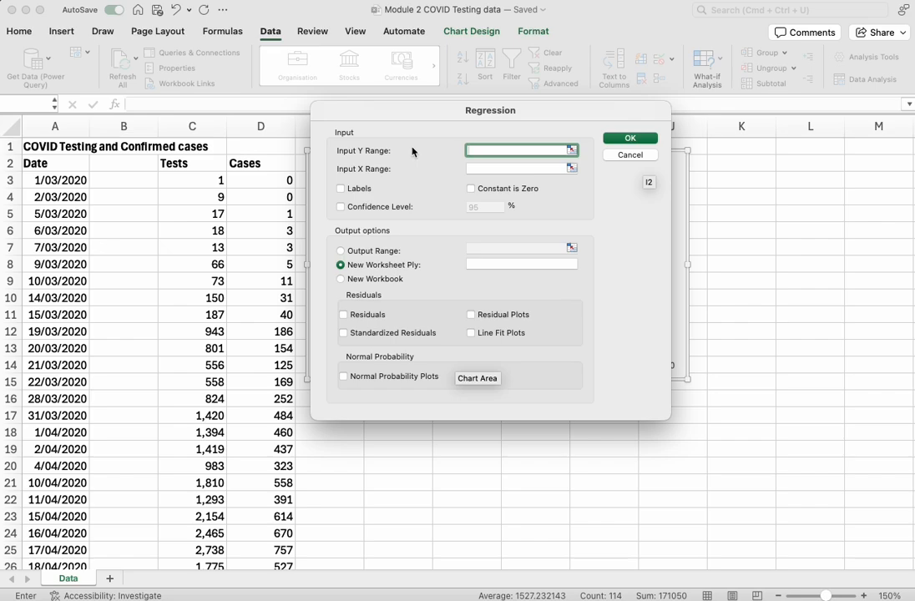
left_click(571, 151)
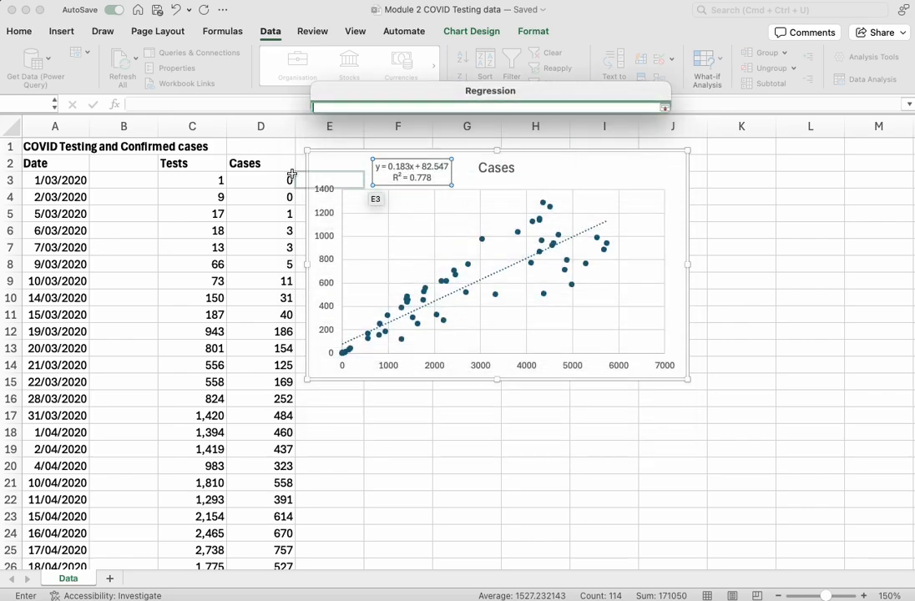
left_click_drag(268, 180, 267, 574)
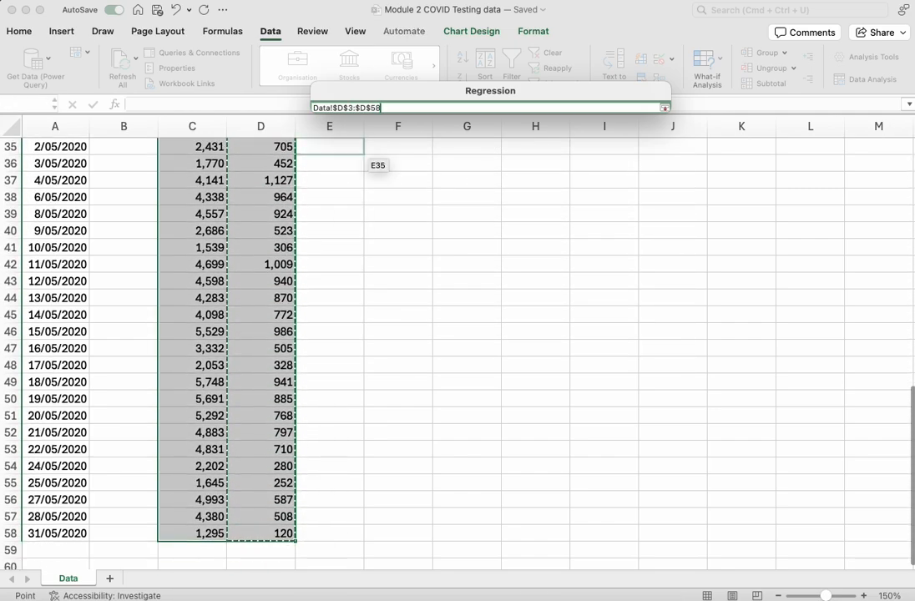
left_click(664, 108)
left_click(530, 169)
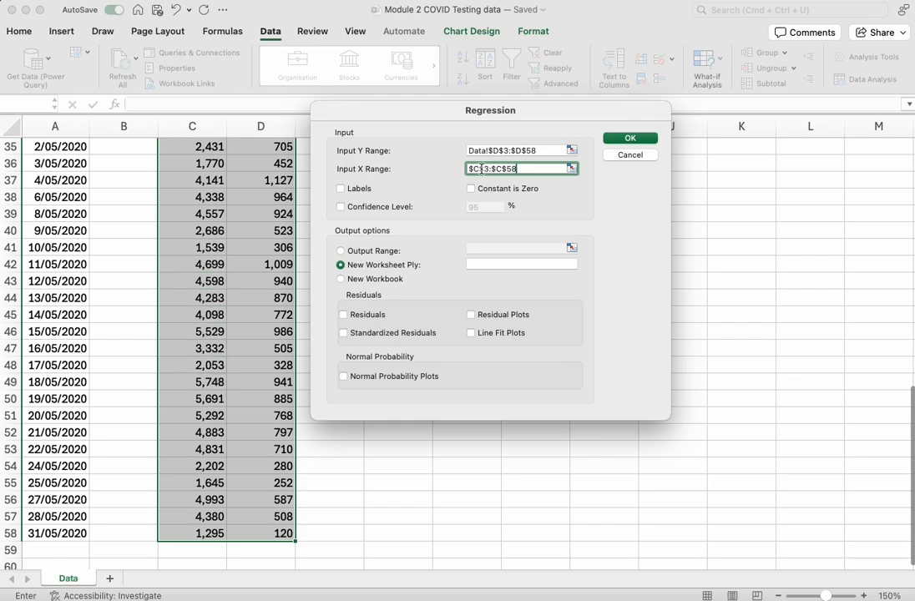
left_click(572, 169)
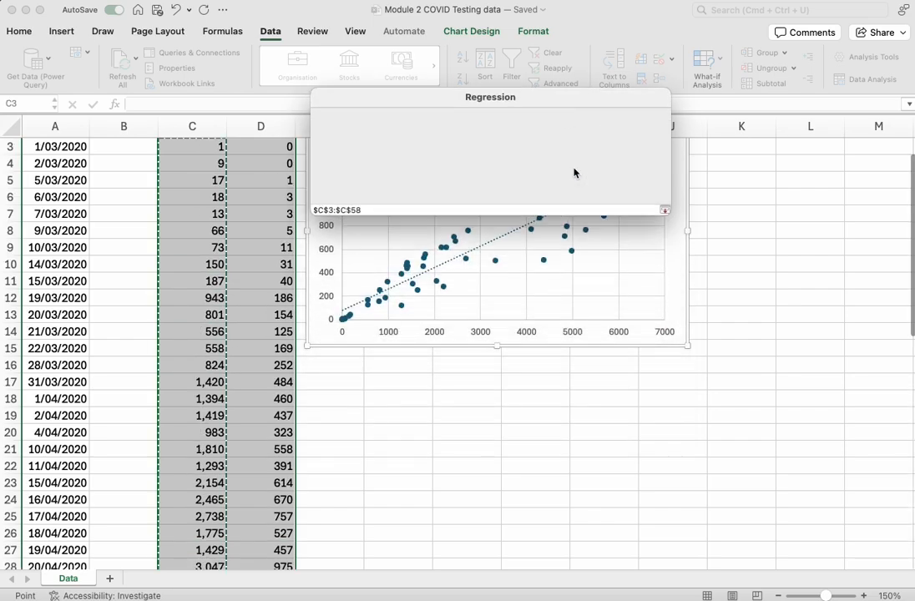
scroll(275, 256, "up", 2)
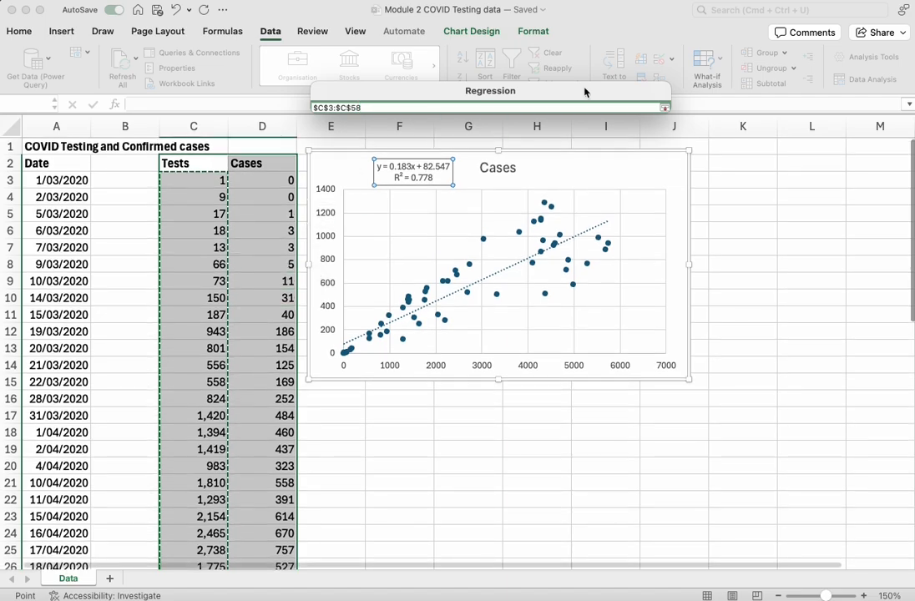
left_click(666, 109)
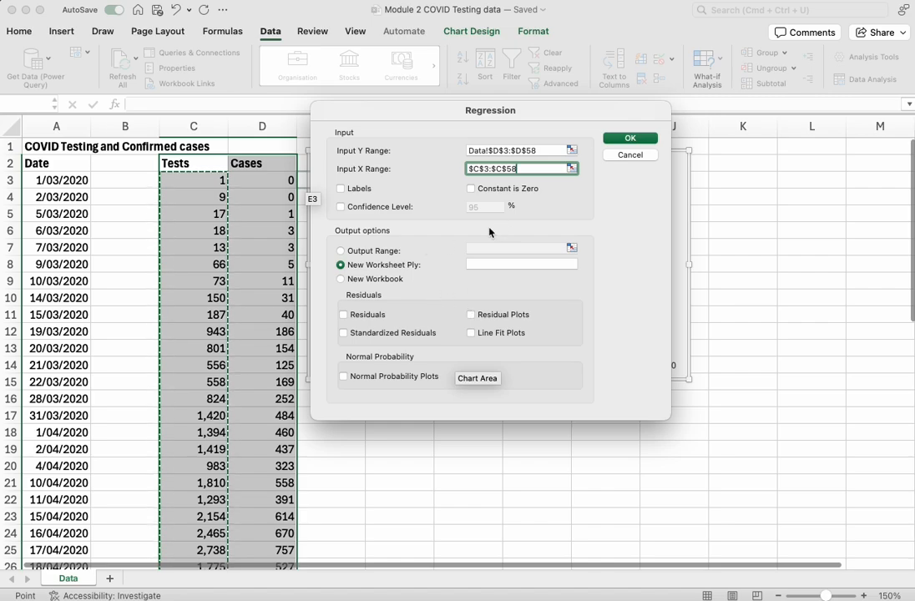
- Run the regression with its output range at cell F18, including residuals and residual plots
left_click(380, 255)
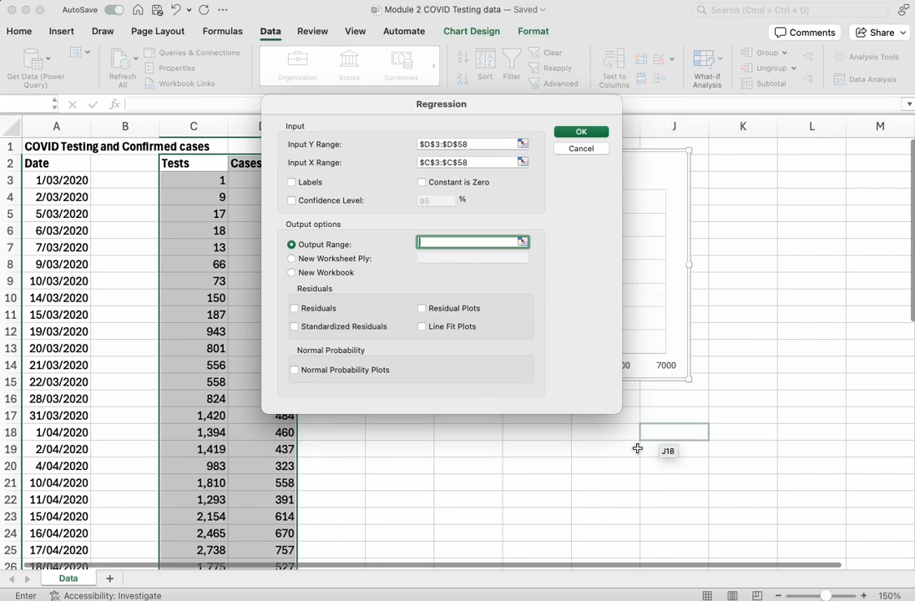
left_click(400, 436)
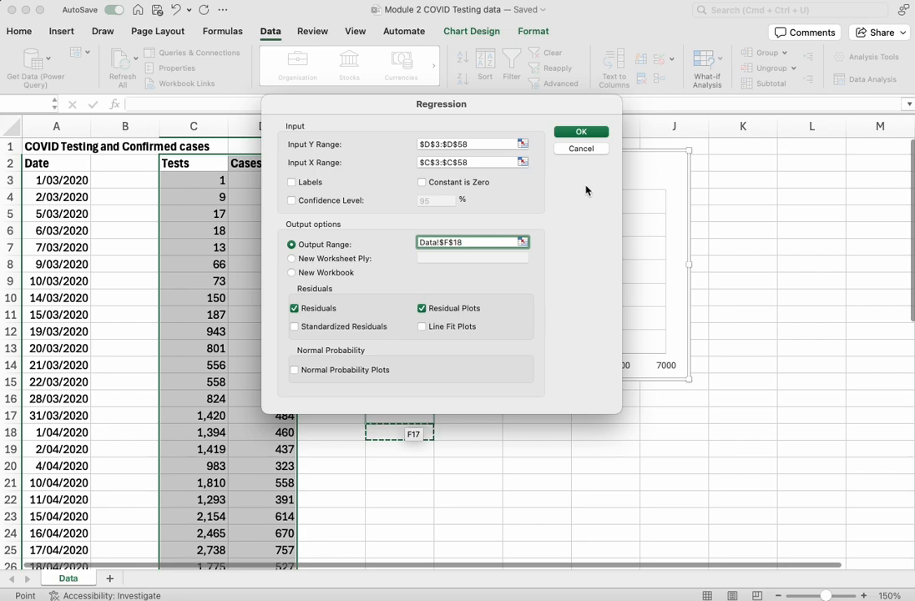
left_click(581, 132)
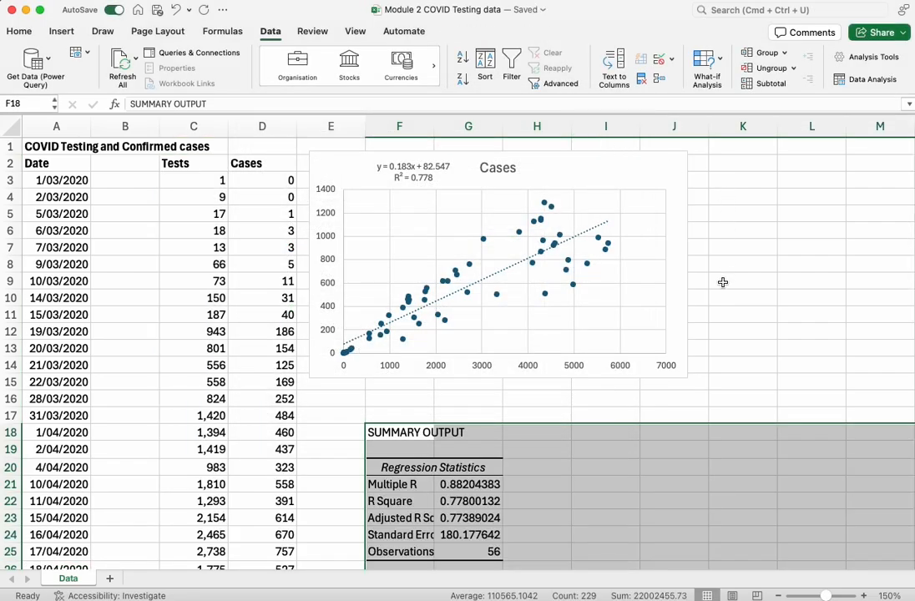
- Examine the R Square row in the Regression Statistics and compare it with the R² shown on the chart
scroll(601, 380, "down", 2)
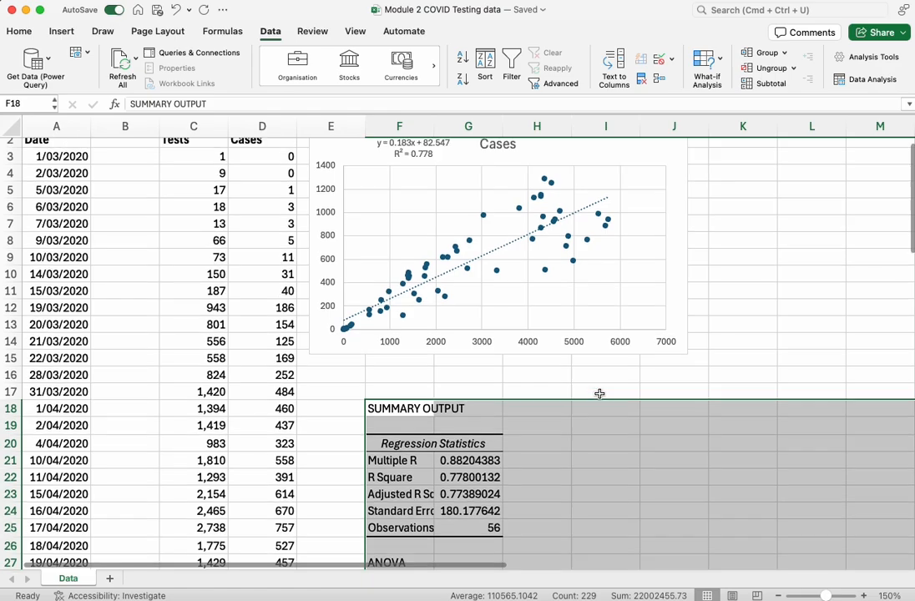
scroll(600, 392, "up", 1)
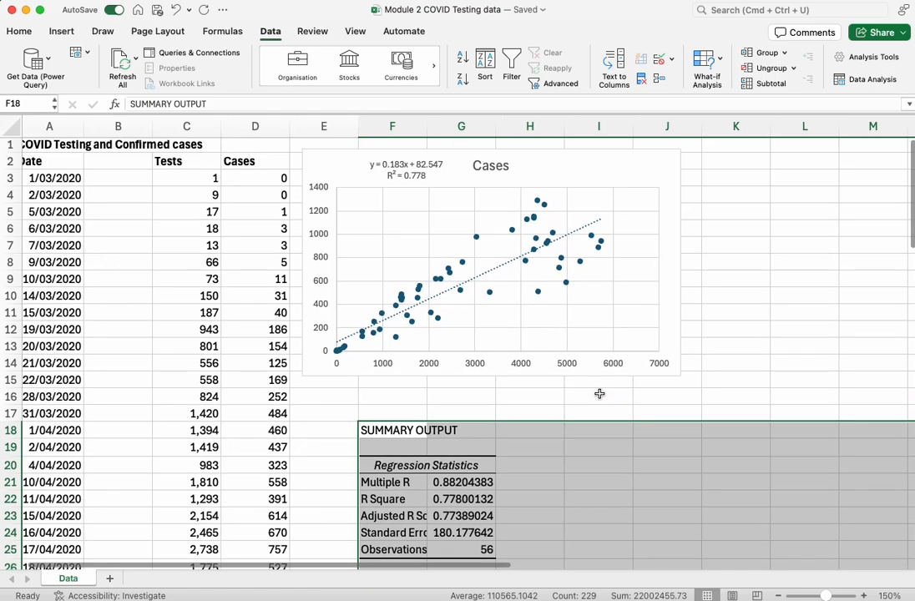
left_click(489, 499)
left_click_drag(368, 499, 451, 498)
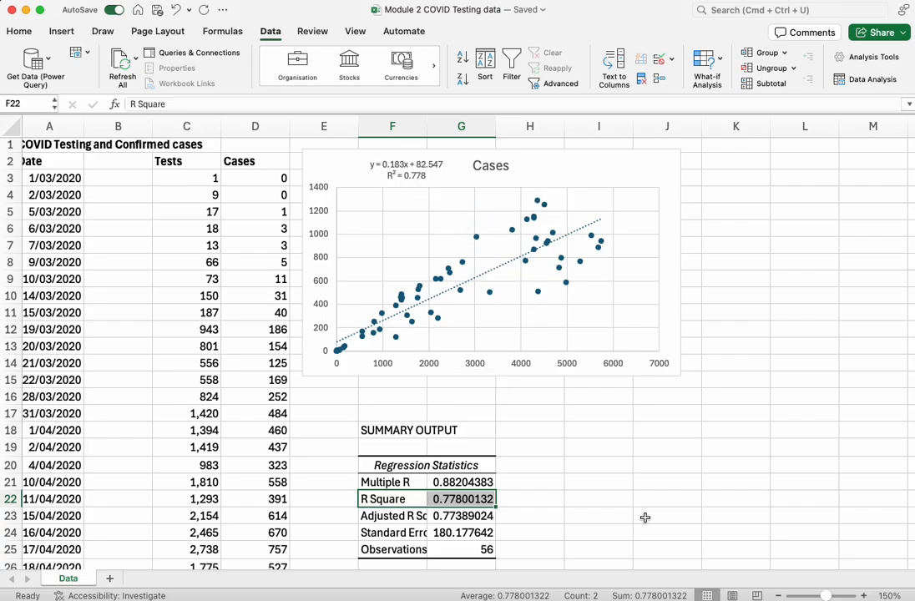
- Compare the Intercept and X Variable 1 coefficients with the trendline equation on the scatter chart
scroll(581, 529, "down", 1)
scroll(581, 529, "down", 3)
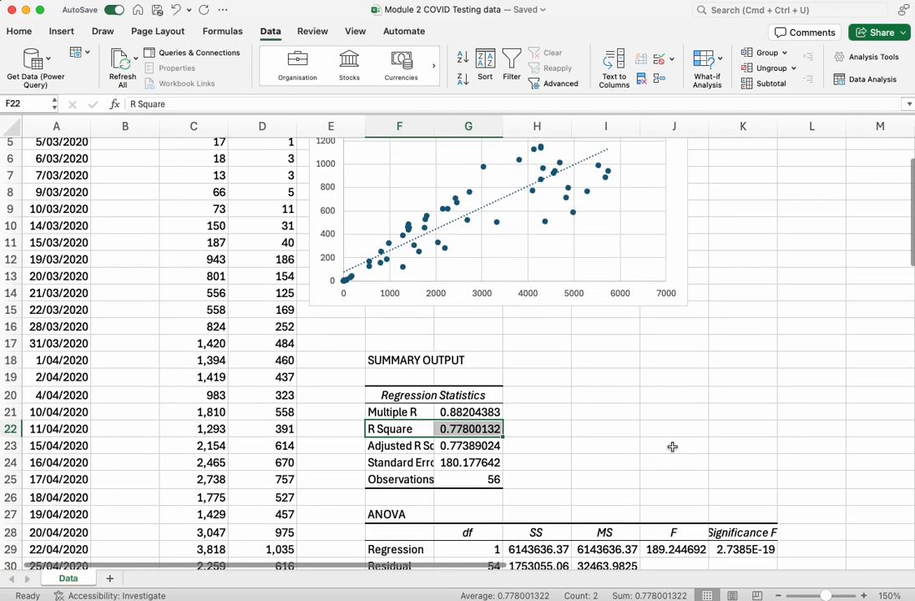
scroll(706, 421, "down", 5)
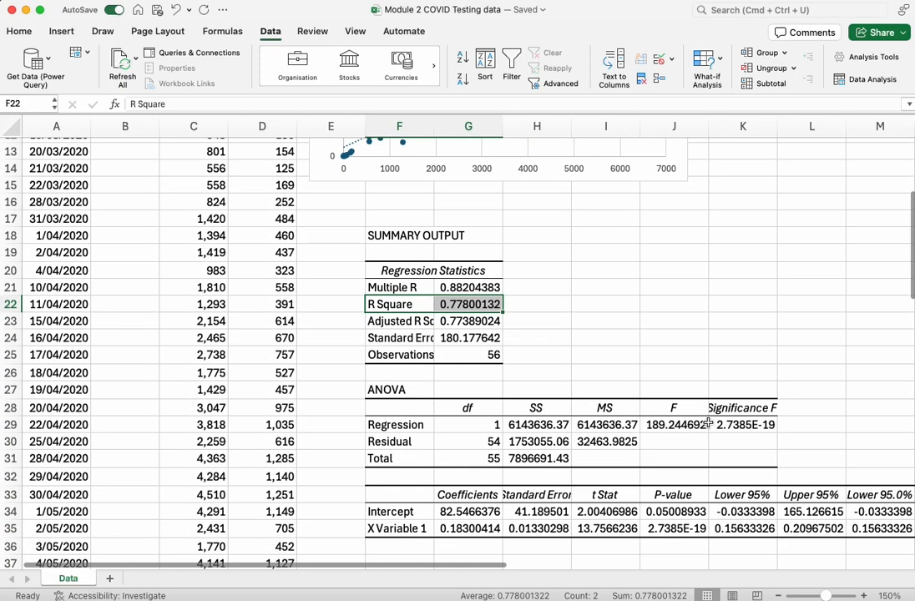
scroll(707, 424, "down", 3)
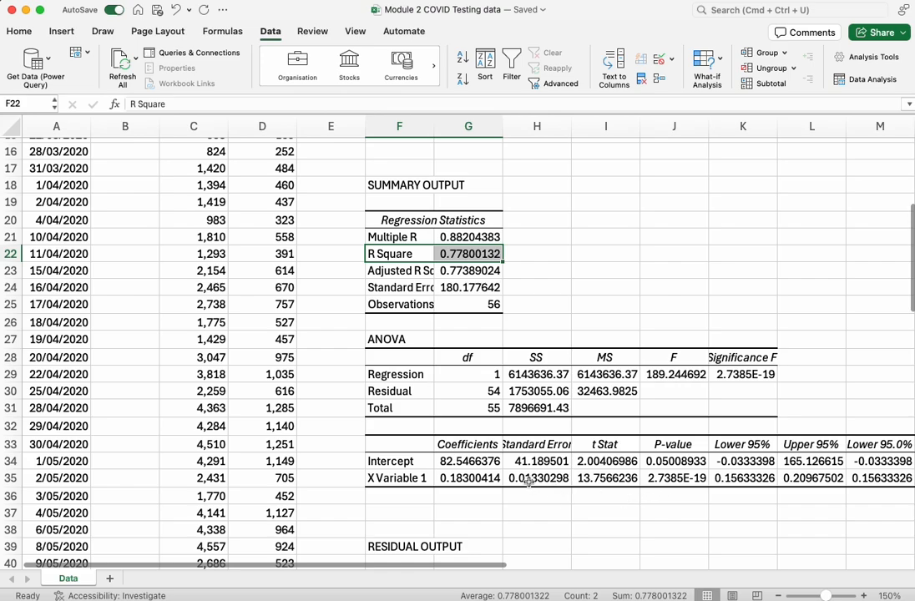
left_click_drag(390, 465, 458, 479)
scroll(548, 511, "up", 1)
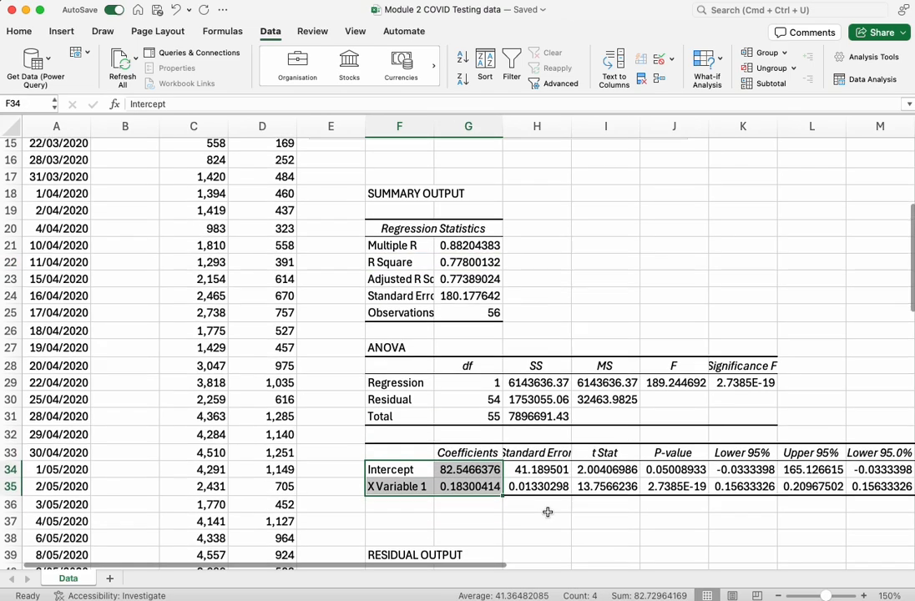
scroll(620, 504, "up", 1)
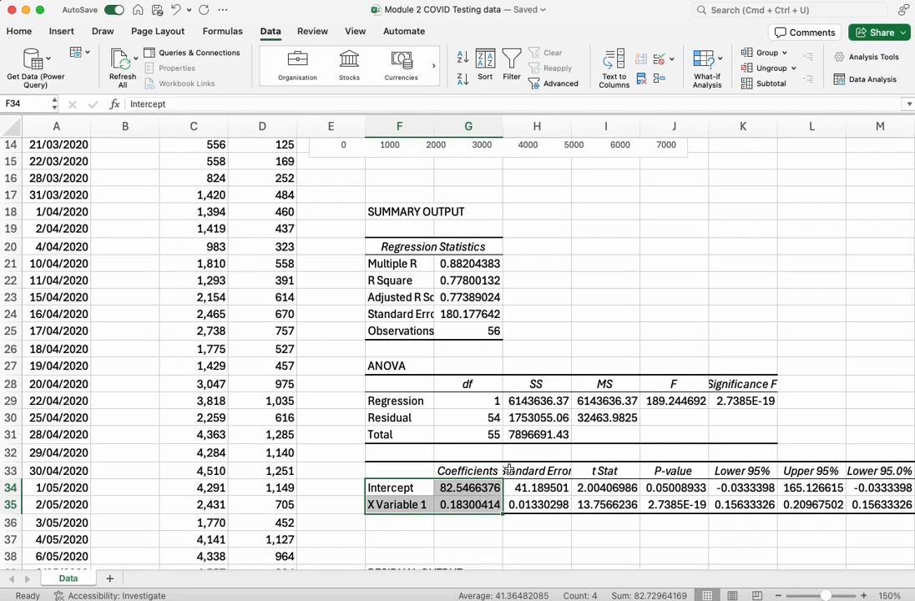
scroll(555, 405, "up", 10)
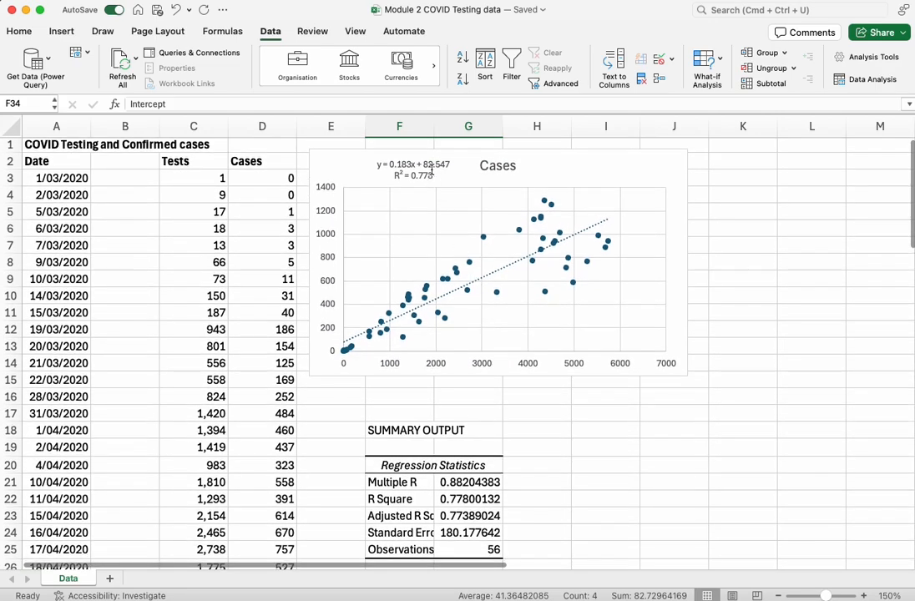
scroll(518, 400, "down", 10)
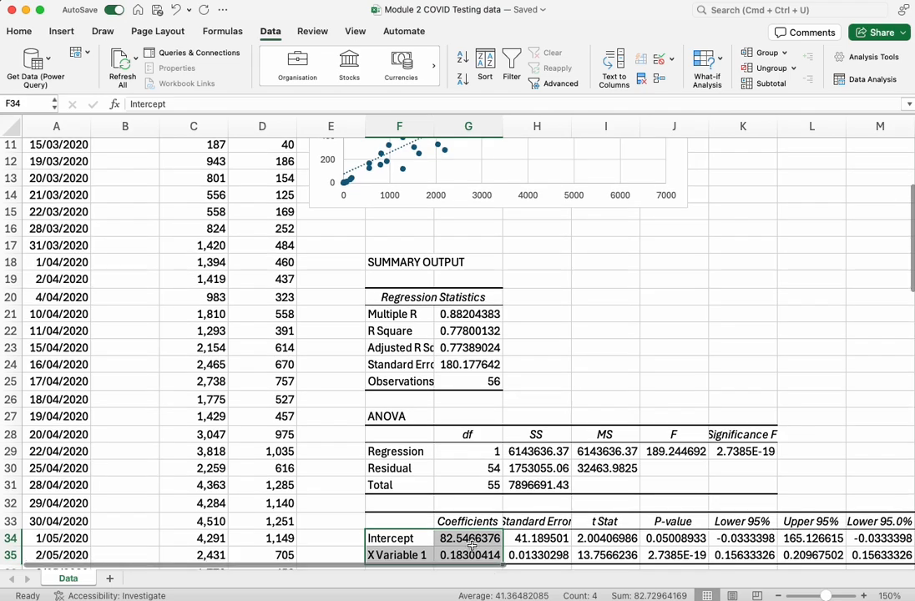
scroll(467, 350, "up", 10)
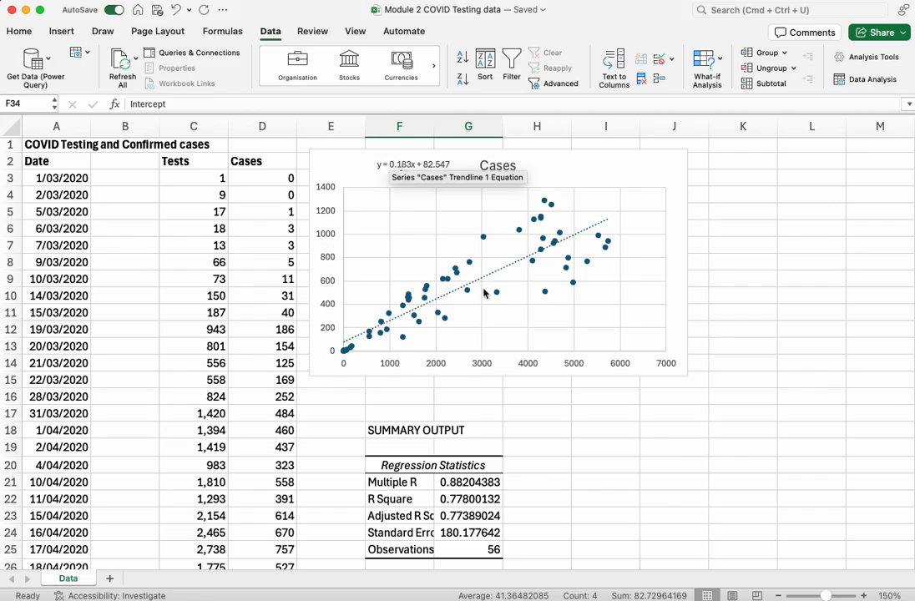
scroll(485, 292, "down", 16)
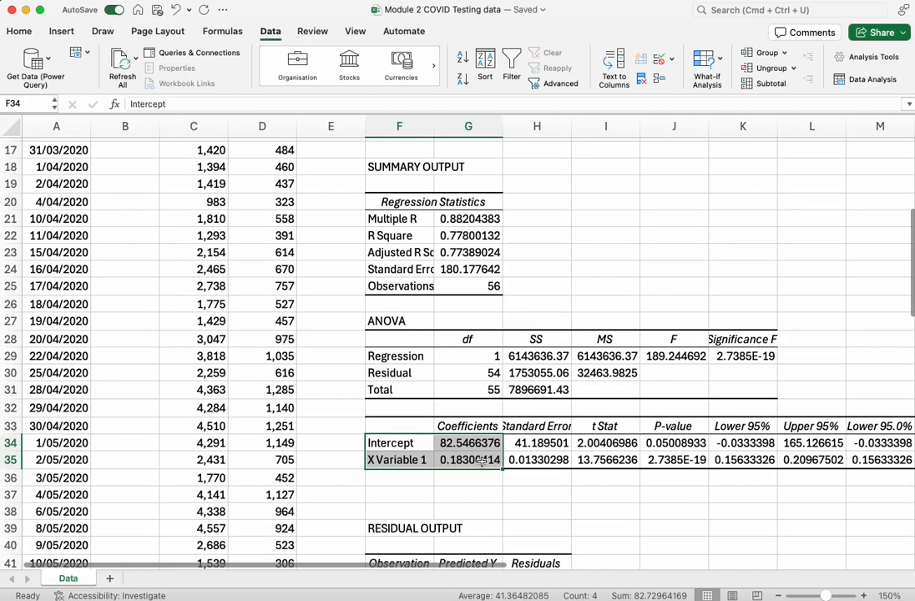
left_click(527, 487)
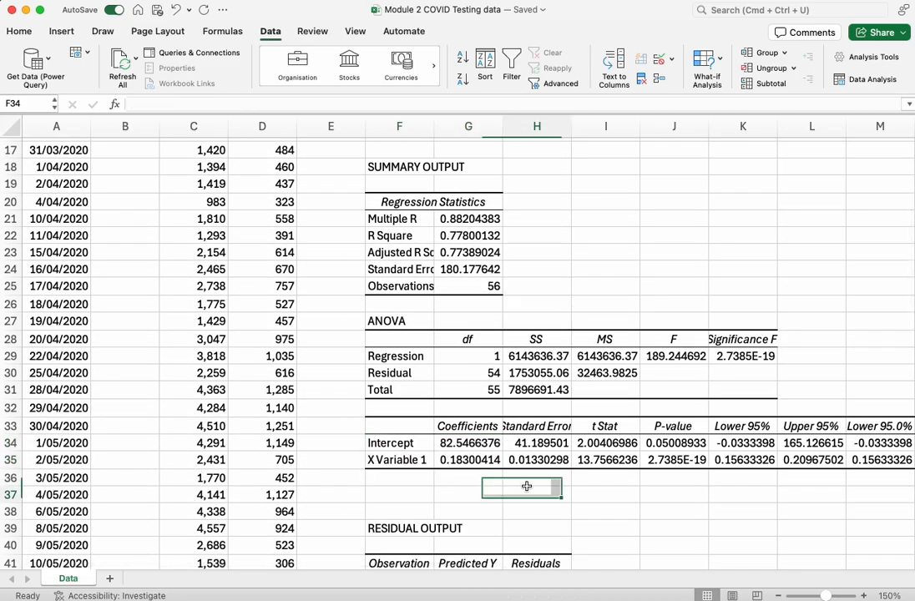
- Review the scatter chart's trendline alongside the X Variable 1 P-value in the coefficients table
scroll(535, 418, "up", 4)
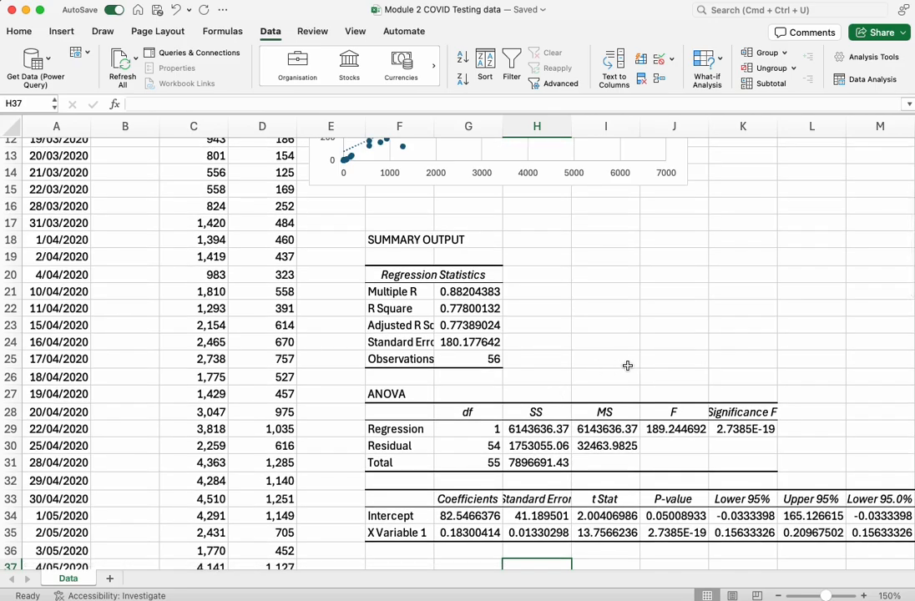
scroll(627, 366, "down", 4)
scroll(627, 365, "up", 5)
scroll(627, 366, "up", 3)
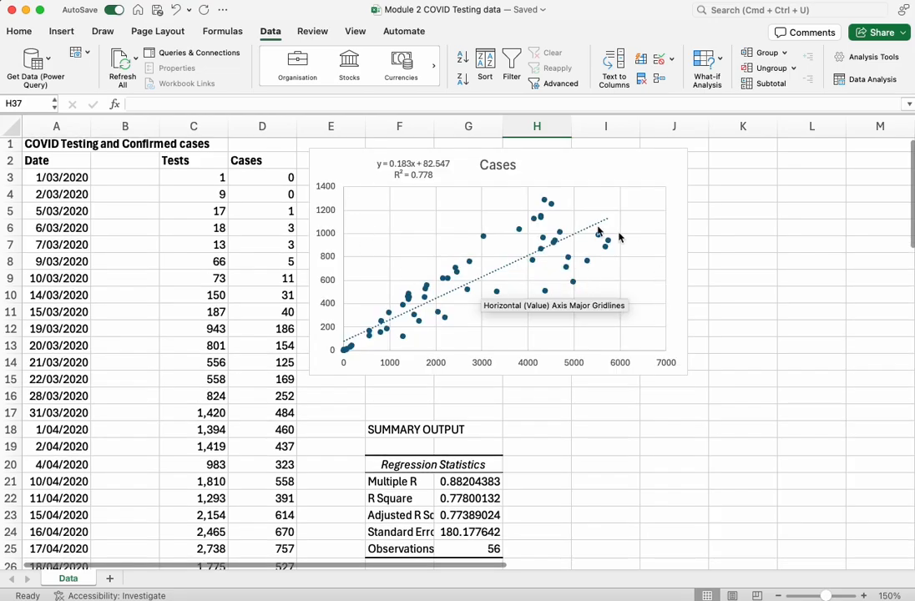
scroll(711, 495, "down", 6)
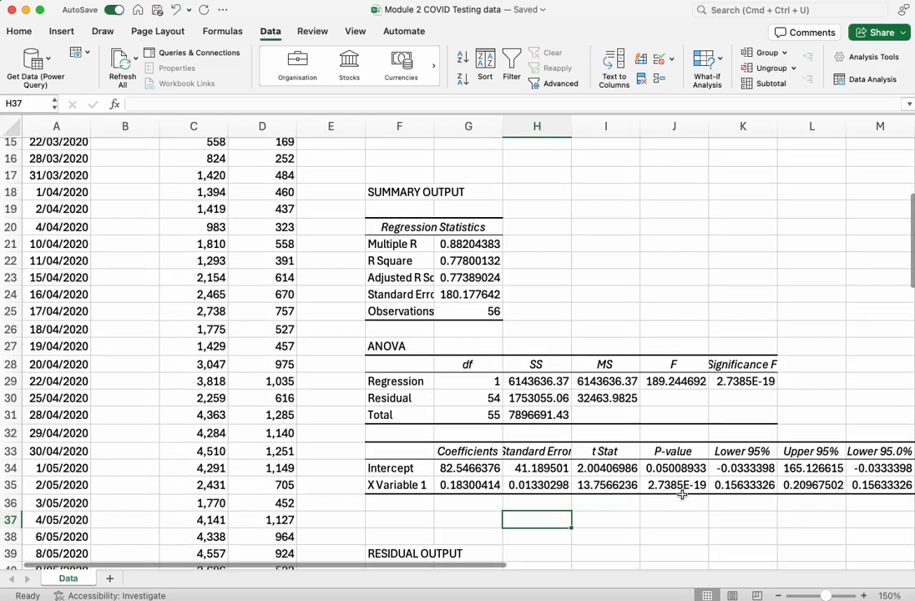
- Move the X Variable 1 Residual Plot so its upper-left corner sits around K15 and enlarge it to reach about column Q, row 32
scroll(791, 499, "right", 3)
scroll(792, 499, "right", 3)
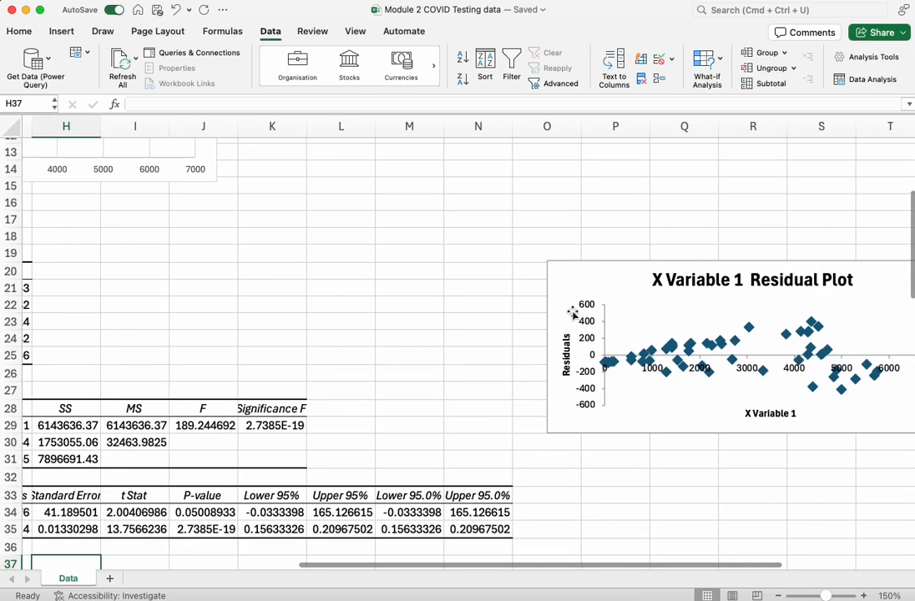
left_click_drag(589, 275, 358, 244)
left_click_drag(282, 205, 282, 205)
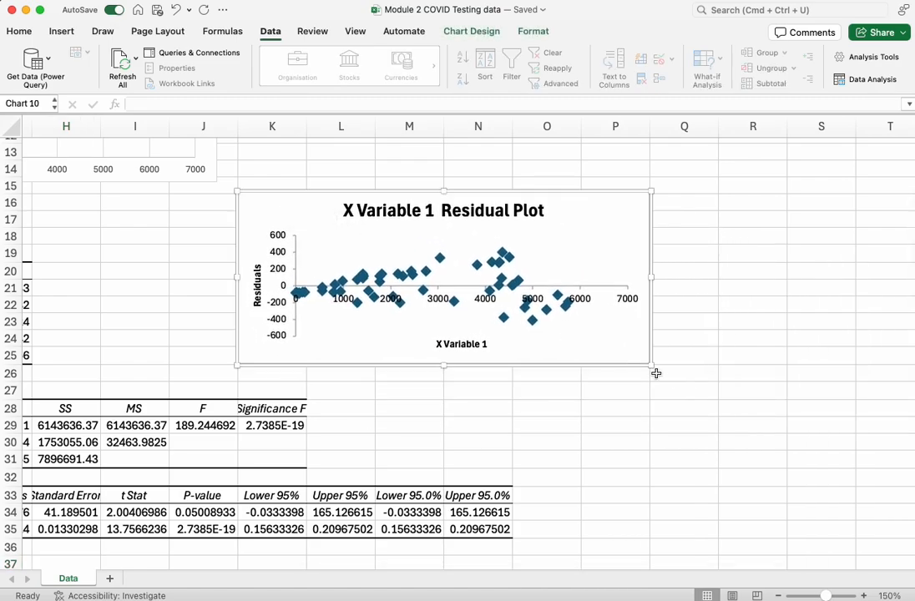
left_click_drag(651, 365, 703, 470)
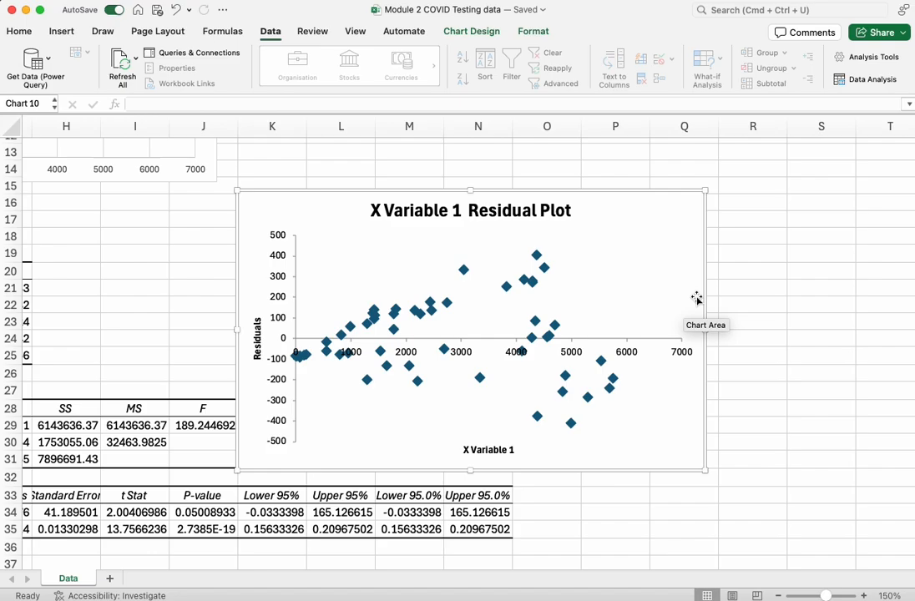
- Review the Cases scatter chart and its trendline against the pattern of points in the residual plot
scroll(751, 313, "up", 4)
scroll(751, 313, "left", 3)
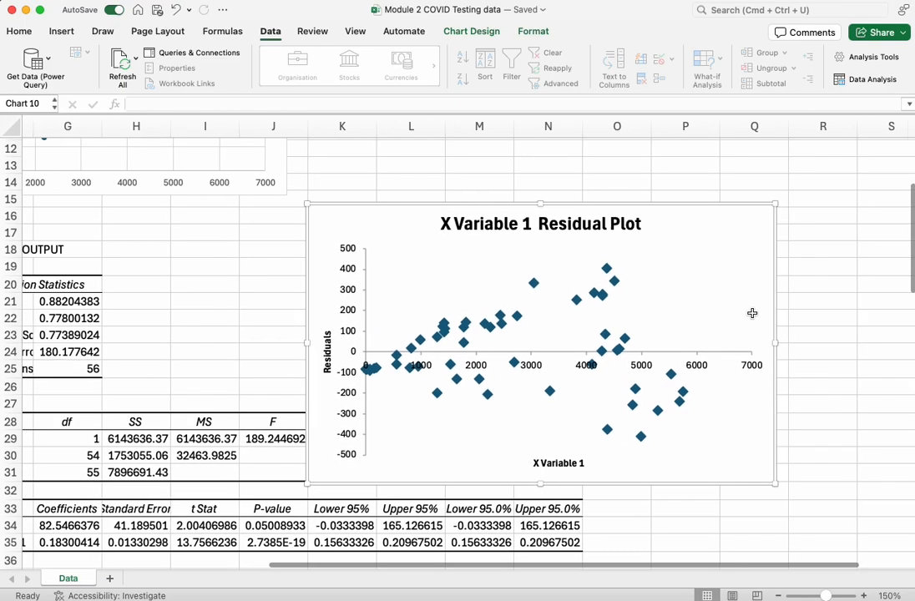
scroll(532, 351, "up", 5)
scroll(531, 352, "left", 3)
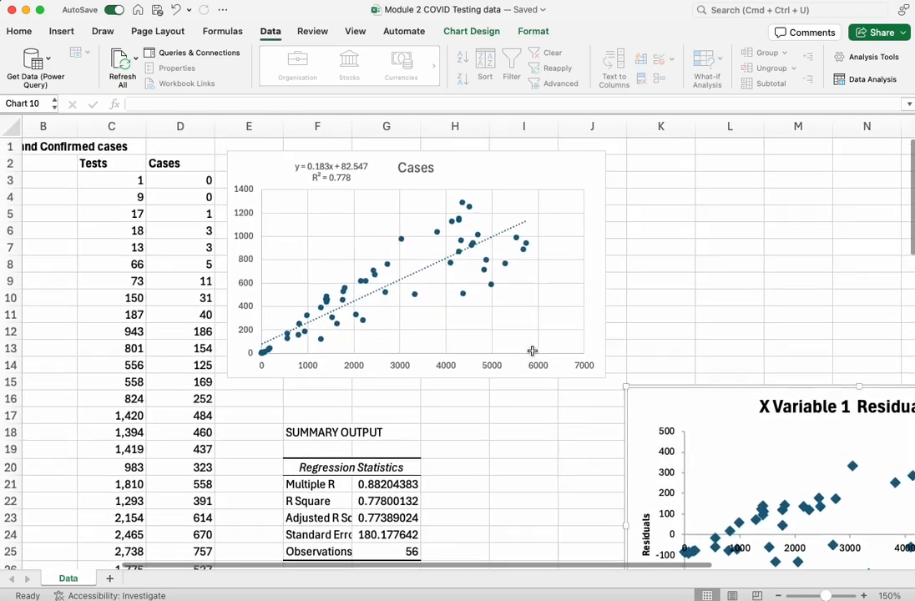
scroll(532, 351, "up", 1)
scroll(532, 352, "left", 2)
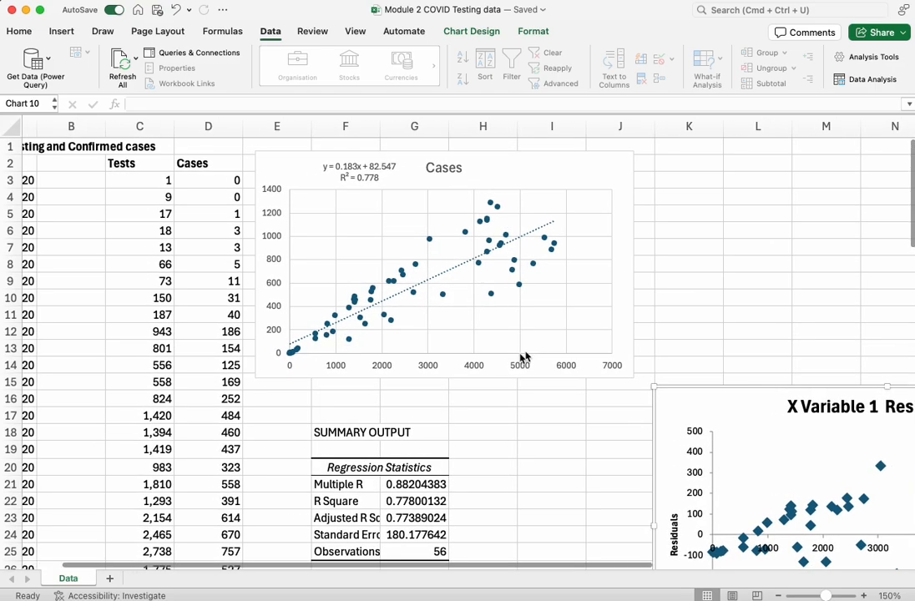